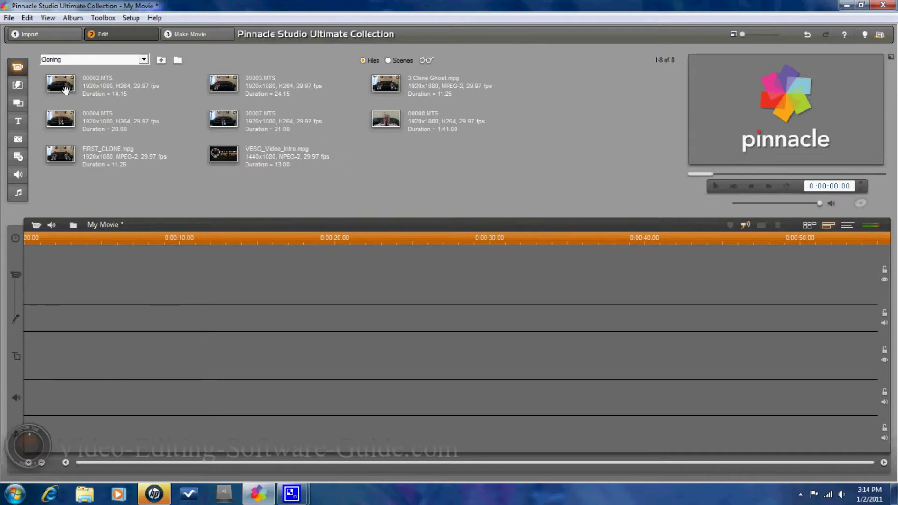
Step: Add clips 00003 and 00002 to the timeline, then delete the misplaced clip
{"action": "left_click_drag", "start_coordinate": [216, 89], "coordinate": [99, 269]}
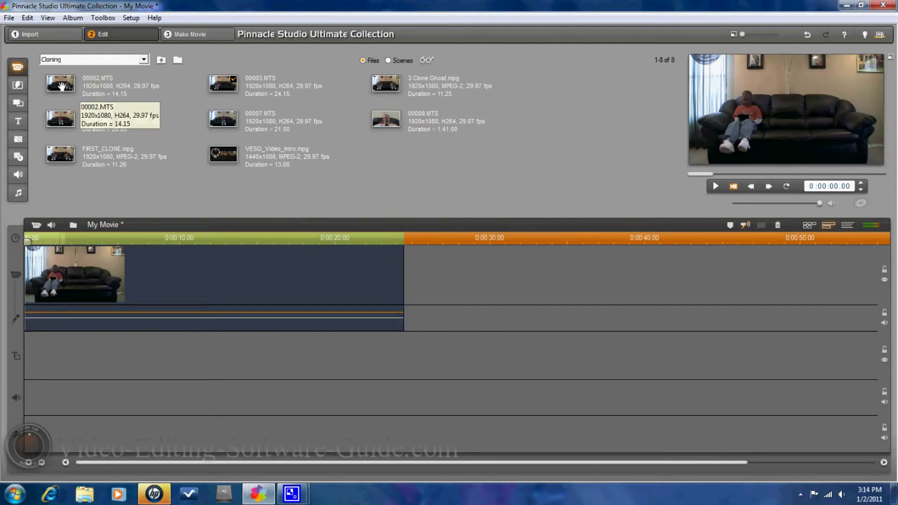
{"action": "mouse_move", "coordinate": [61, 86]}
{"action": "left_mouse_down"}
{"action": "mouse_move", "coordinate": [72, 360]}
{"action": "mouse_move", "coordinate": [28, 358]}
{"action": "left_mouse_up"}
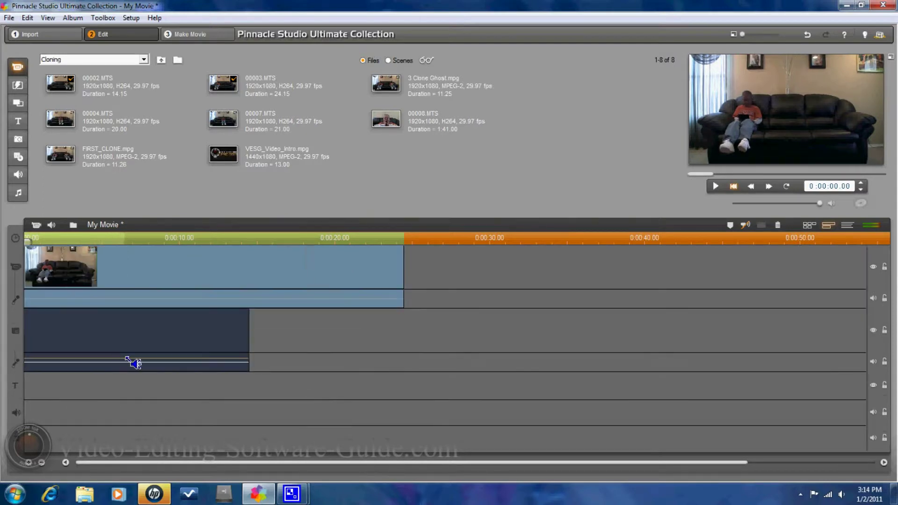
{"action": "right_click", "coordinate": [163, 280]}
{"action": "left_click", "coordinate": [213, 184]}
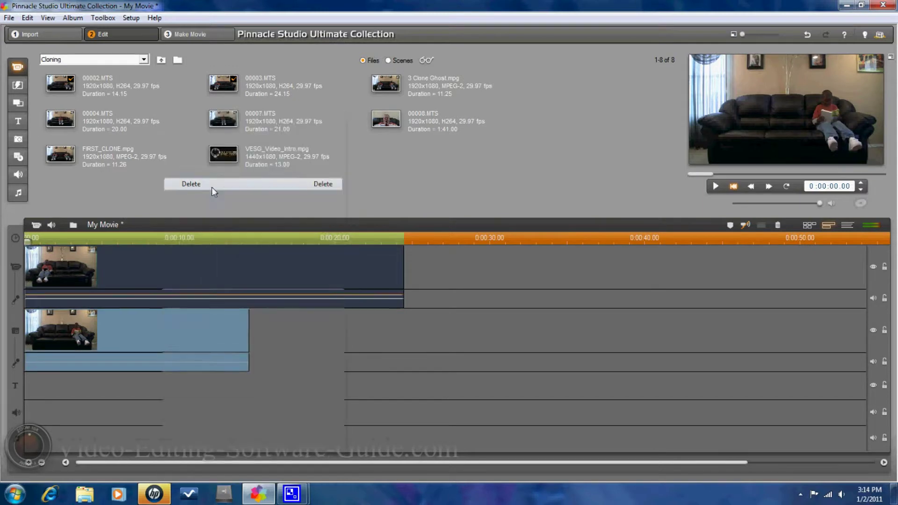
Step: Place clip 00003 on the overlay track beneath clip 00002
{"action": "right_click", "coordinate": [149, 332]}
{"action": "left_click", "coordinate": [131, 337]}
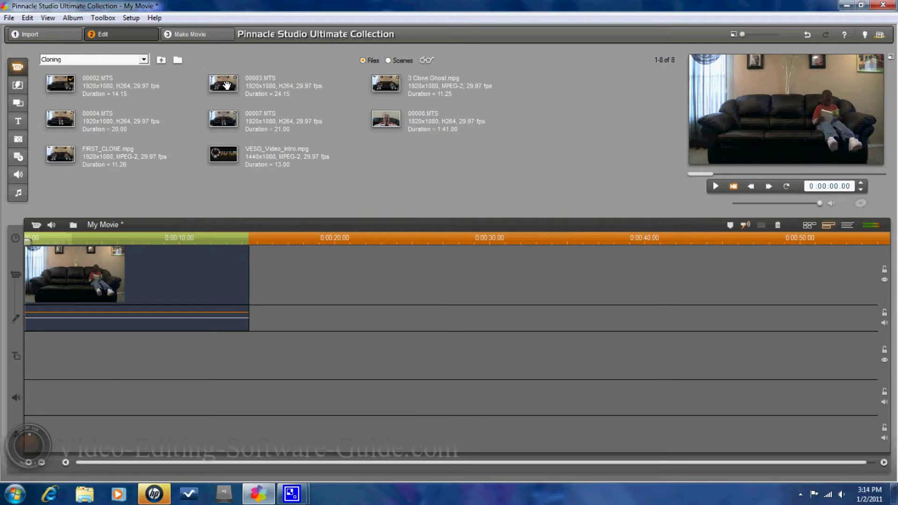
{"action": "left_click_drag", "start_coordinate": [226, 85], "coordinate": [28, 351]}
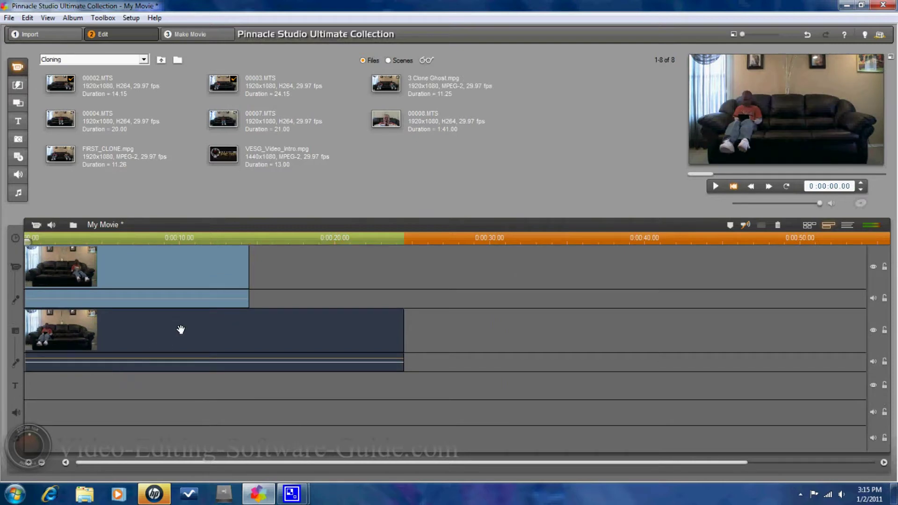
Step: Enable picture-in-picture on the overlay clip with the Full Screen preset
{"action": "double_click", "coordinate": [159, 341]}
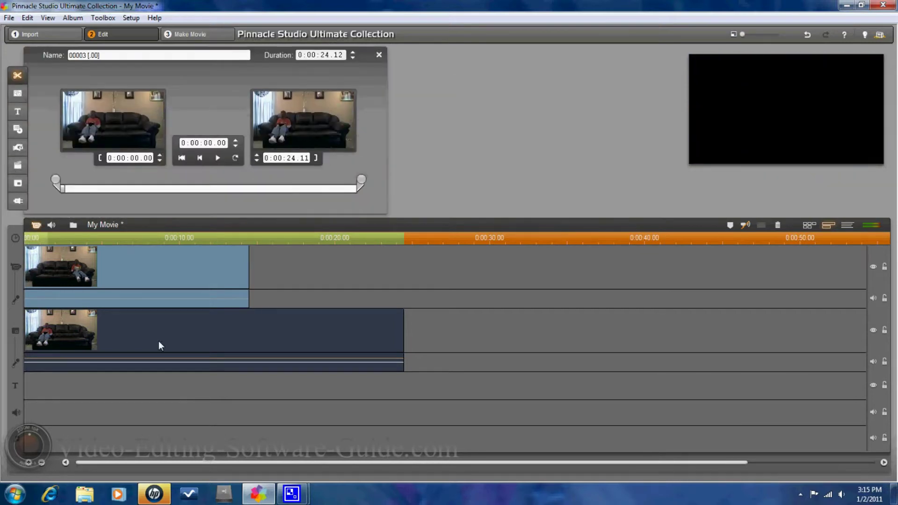
{"action": "left_click", "coordinate": [17, 184]}
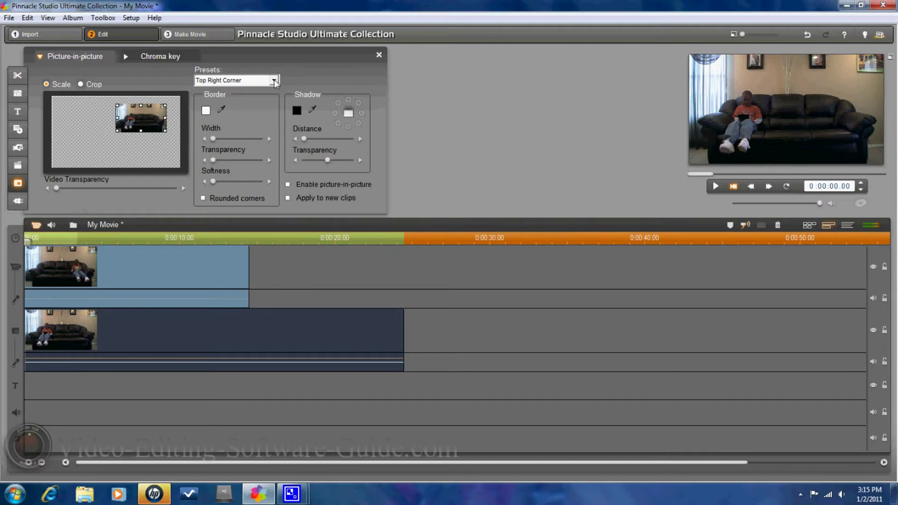
{"action": "left_click", "coordinate": [275, 81]}
{"action": "left_click", "coordinate": [217, 138]}
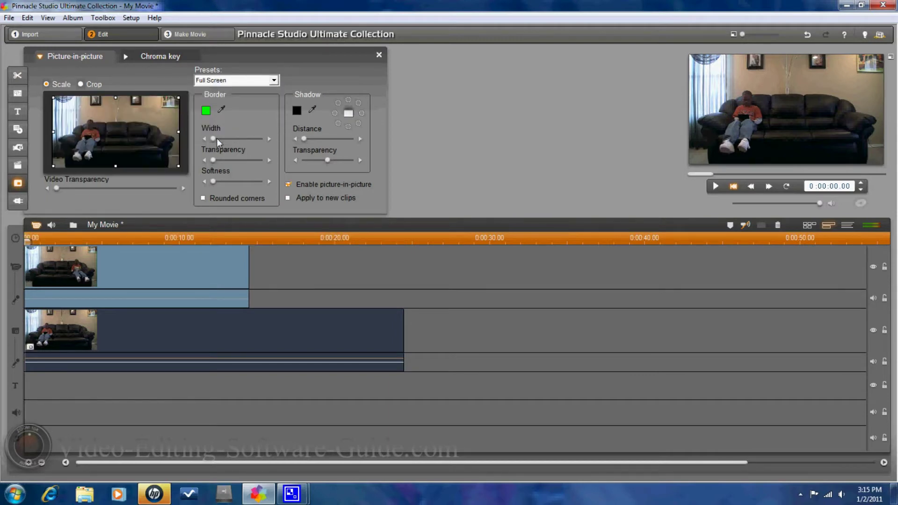
Step: Crop away the overlay's right half and position it on the left side
{"action": "left_click", "coordinate": [81, 85]}
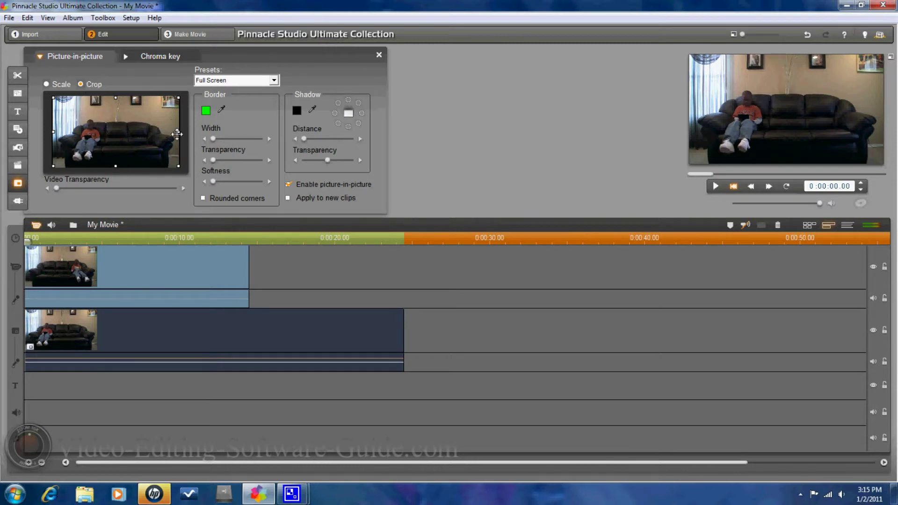
{"action": "left_click_drag", "start_coordinate": [177, 134], "coordinate": [116, 149]}
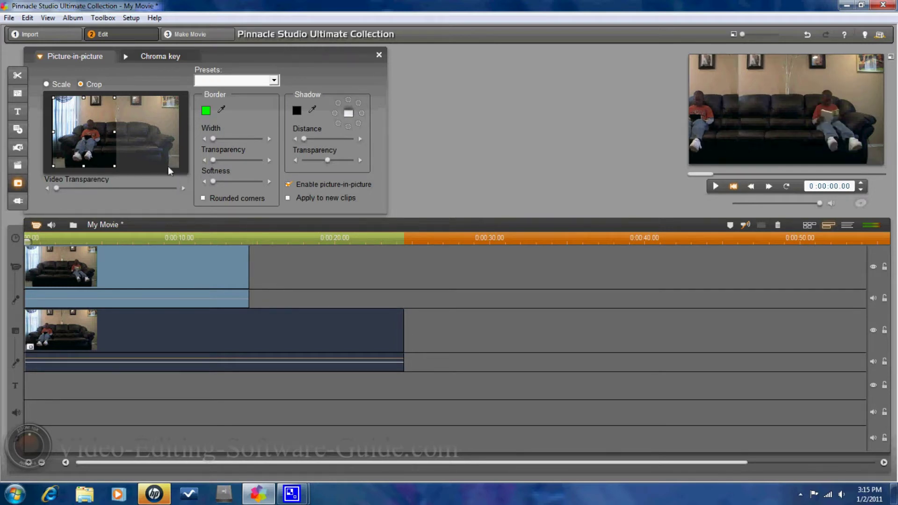
{"action": "left_click", "coordinate": [46, 85]}
{"action": "left_click_drag", "start_coordinate": [70, 126], "coordinate": [98, 124]}
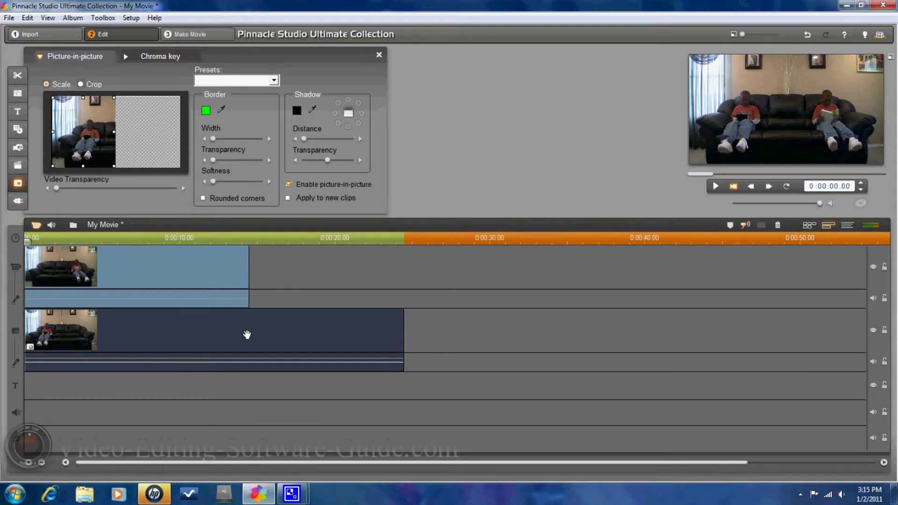
{"action": "left_click", "coordinate": [36, 226]}
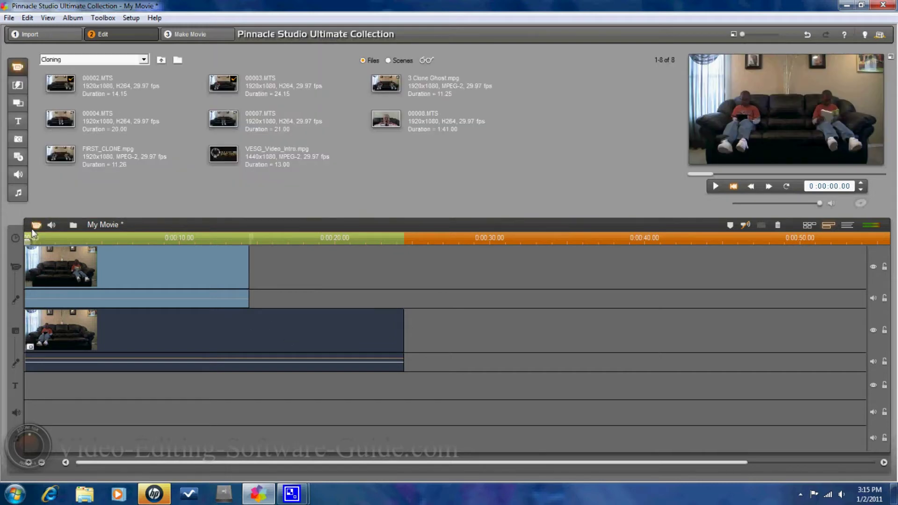
Step: Split the overlay at the main clip's end (~14 s), delete the leftover, and rewind to the start
{"action": "left_click_drag", "start_coordinate": [27, 242], "coordinate": [250, 260]}
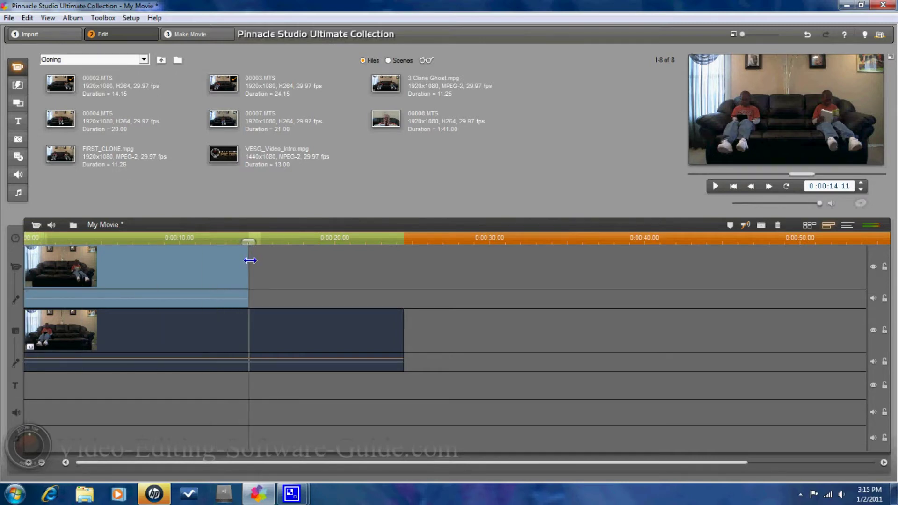
{"action": "right_click", "coordinate": [265, 325]}
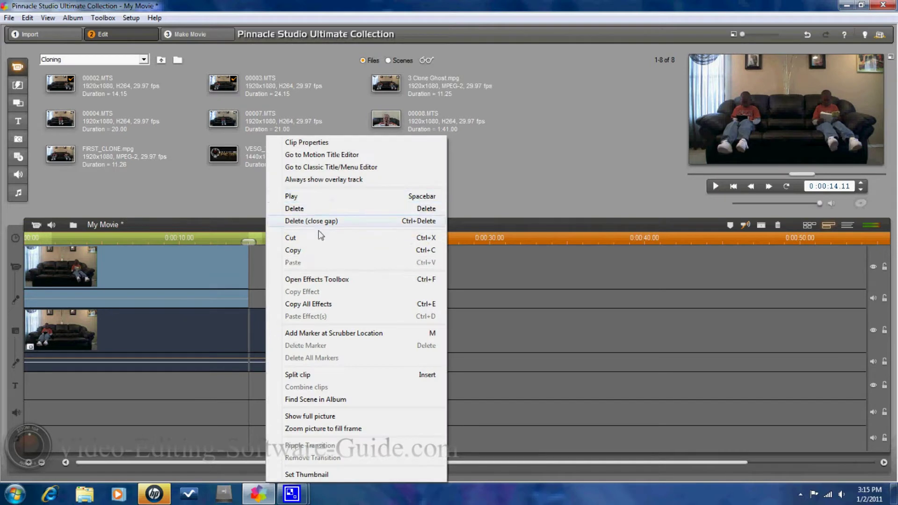
{"action": "left_click", "coordinate": [303, 375]}
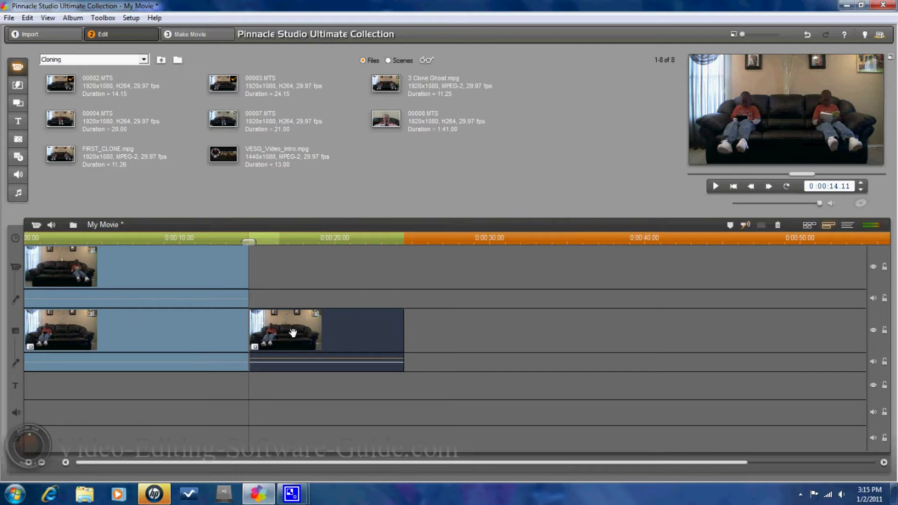
{"action": "right_click", "coordinate": [313, 336]}
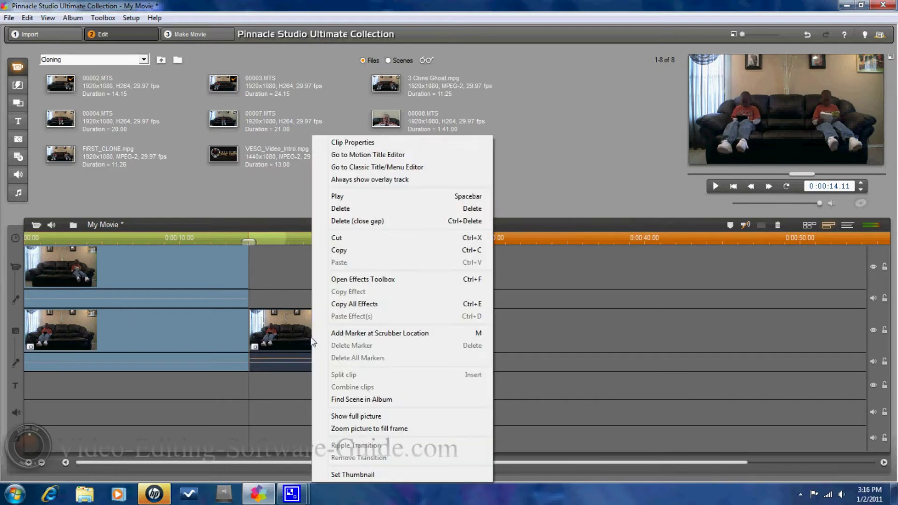
{"action": "left_click", "coordinate": [345, 208]}
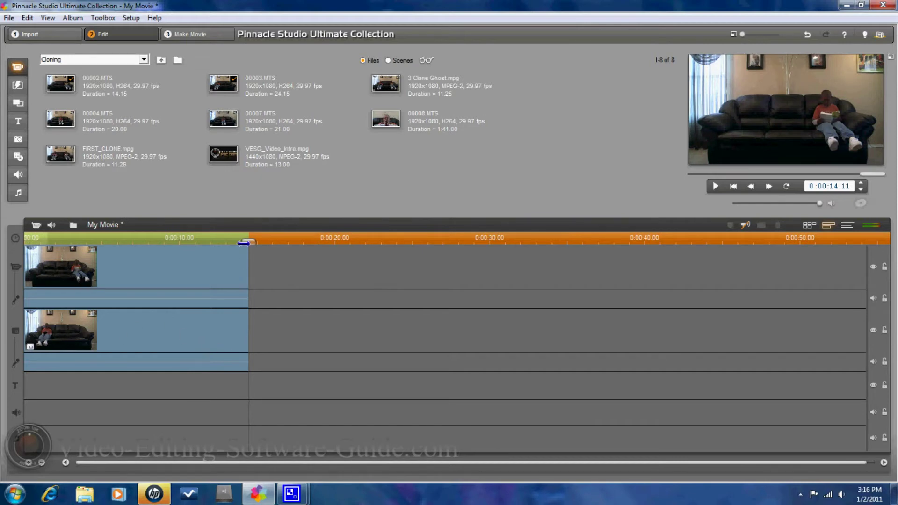
{"action": "left_click", "coordinate": [76, 255]}
{"action": "key", "text": "Home"}
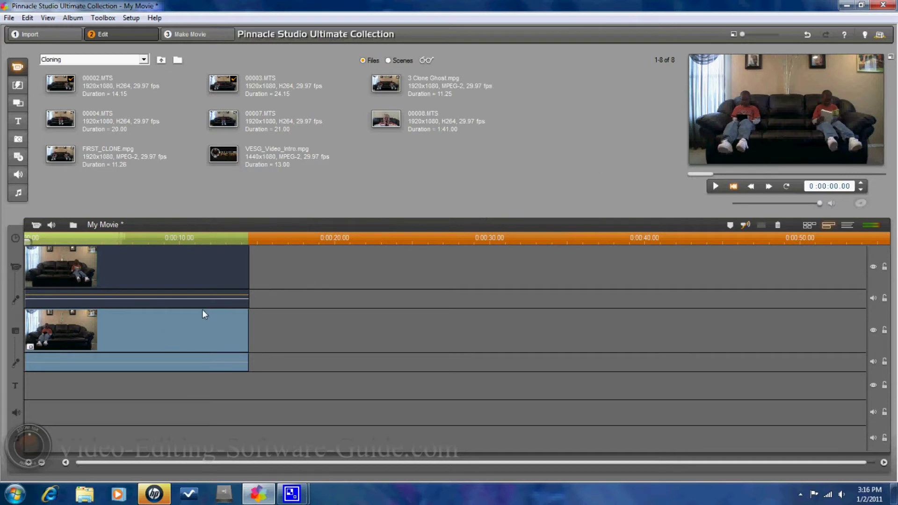
{"action": "left_click", "coordinate": [192, 36]}
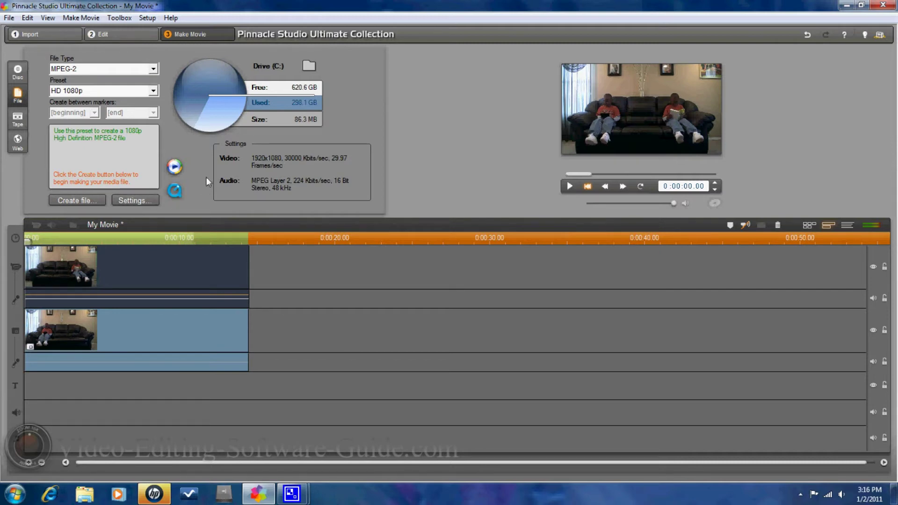
Step: Render the movie as an MPEG-2 HD 1080p file named clone2
{"action": "left_click", "coordinate": [87, 199]}
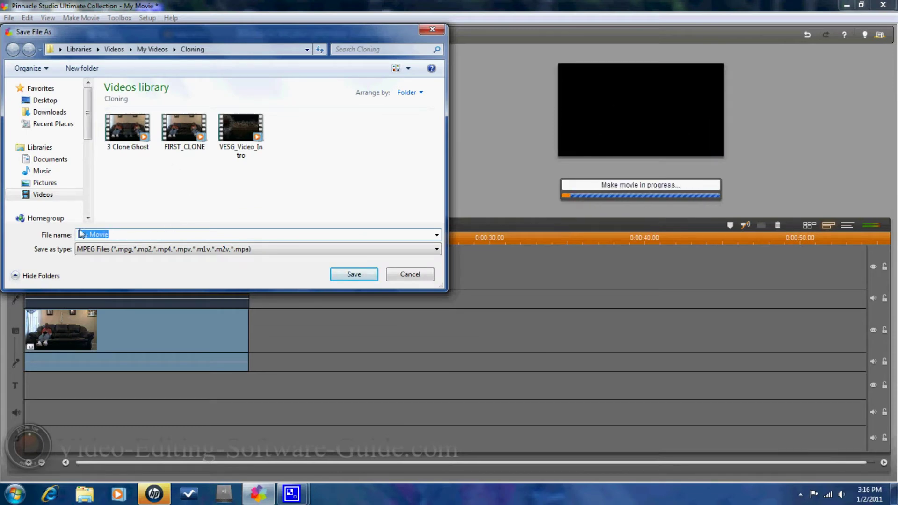
{"action": "type", "text": "clone2"}
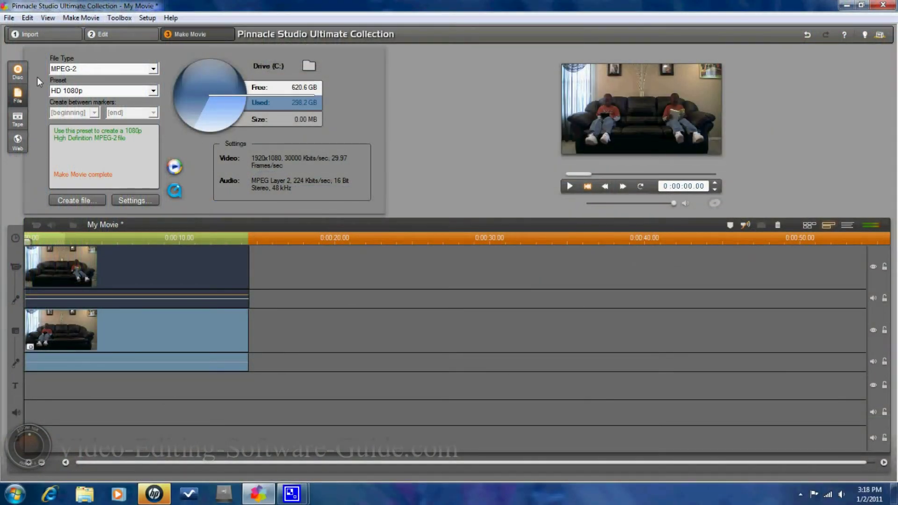
Step: Confirm clone2 is in the Videos > Cloning folder, then return to Pinnacle's Edit stage
{"action": "left_click", "coordinate": [84, 495]}
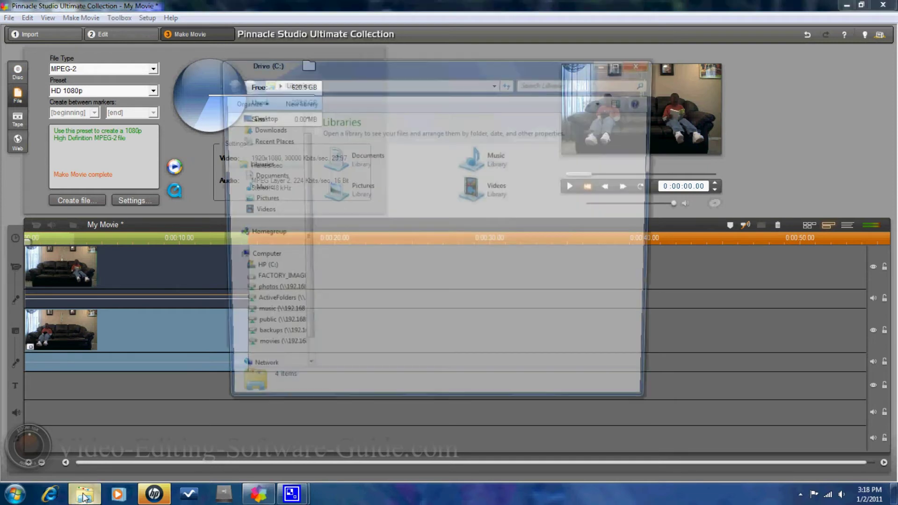
{"action": "double_click", "coordinate": [472, 188]}
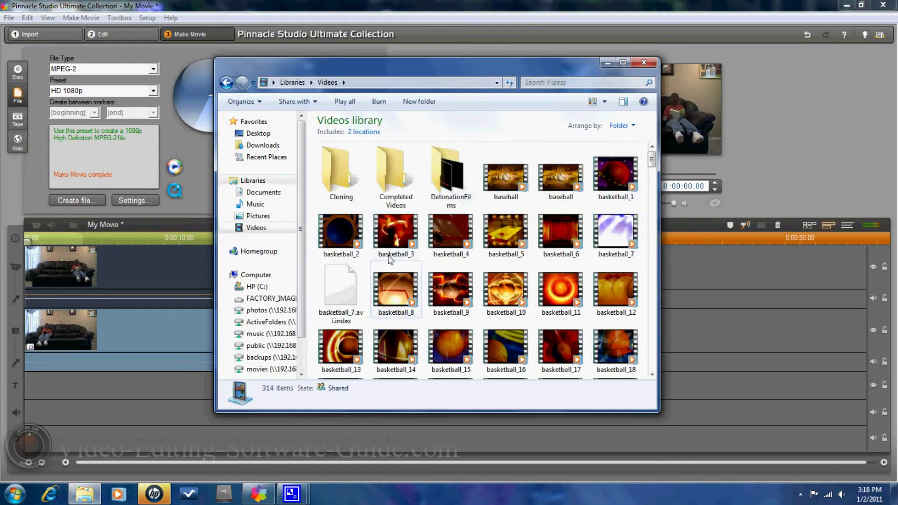
{"action": "double_click", "coordinate": [341, 173]}
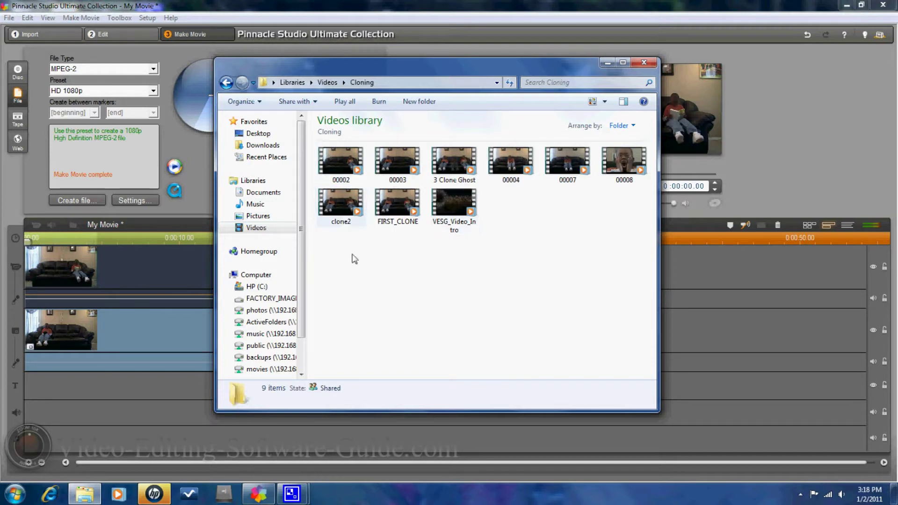
{"action": "left_click", "coordinate": [643, 63]}
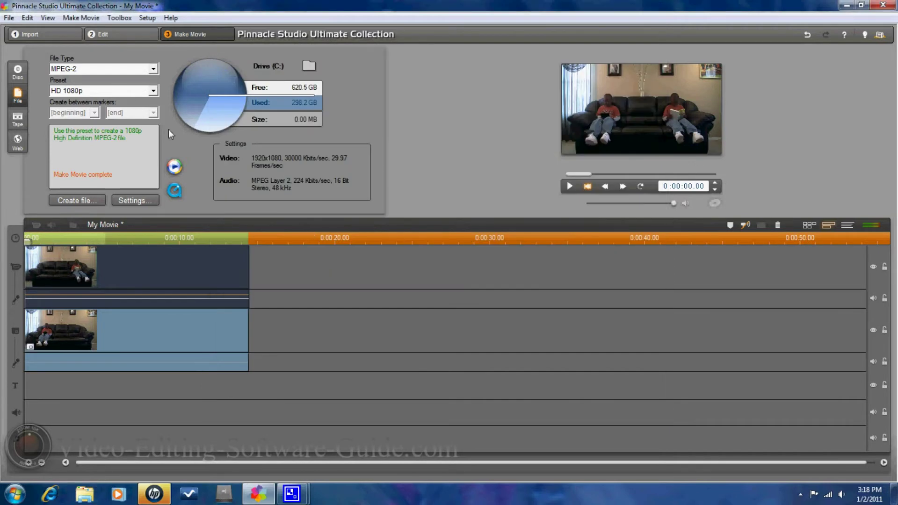
{"action": "left_click", "coordinate": [124, 34]}
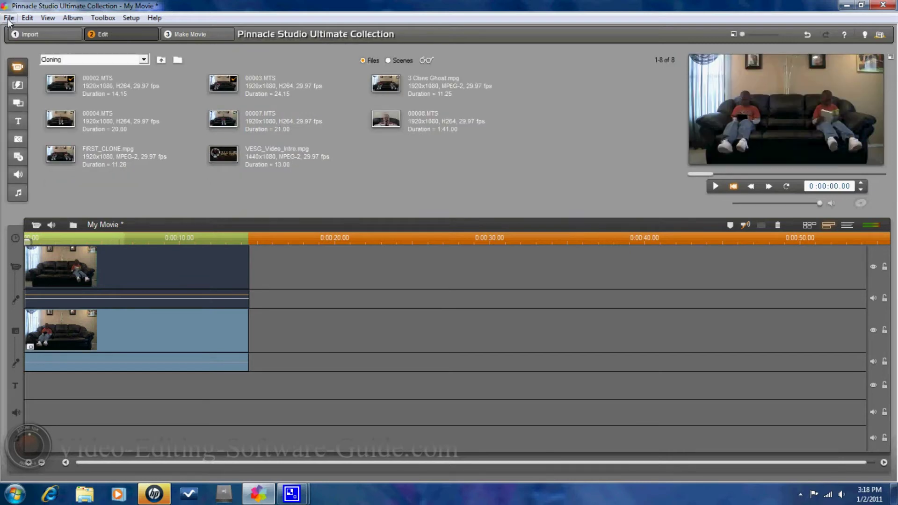
Step: Start a new project with File > New Project, discarding changes to My Movie.stx
{"action": "key", "text": "alt+f"}
{"action": "key", "text": "Right"}
{"action": "key", "text": "Right"}
{"action": "key", "text": "Left"}
{"action": "key", "text": "Left"}
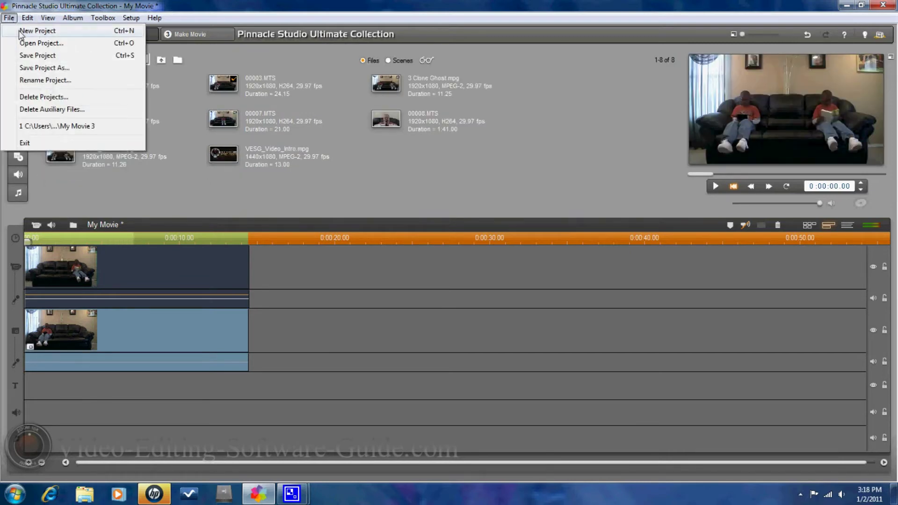
{"action": "key", "text": "Return"}
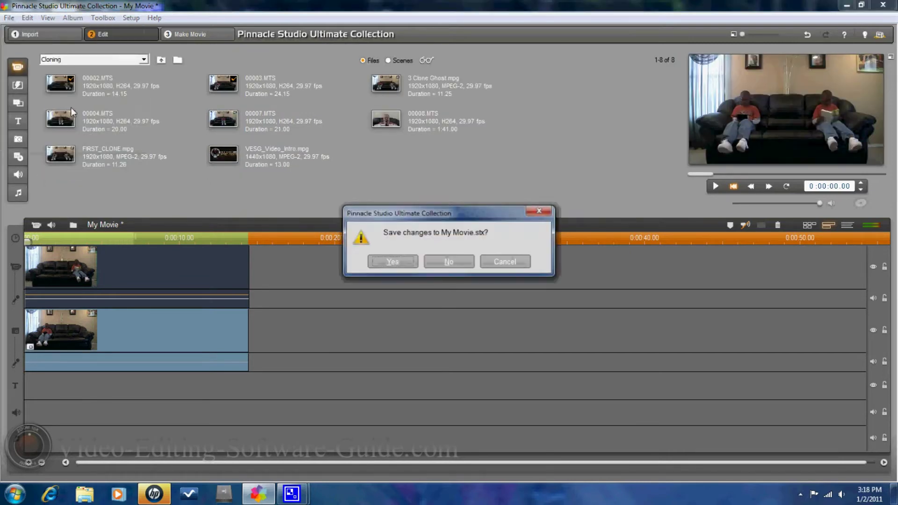
{"action": "left_click", "coordinate": [439, 263]}
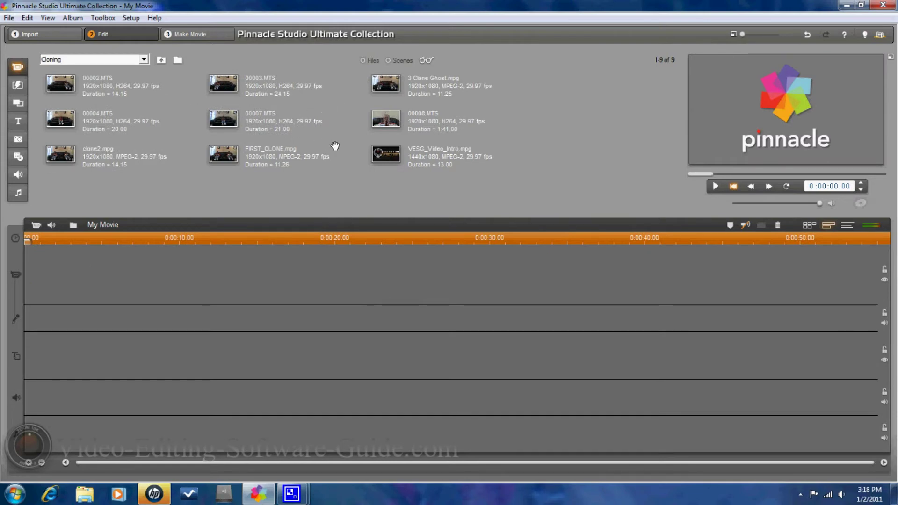
Step: Put clone2.mpg on the video track and 00004.MTS on the overlay track, then open its editor
{"action": "left_click_drag", "start_coordinate": [60, 159], "coordinate": [55, 273]}
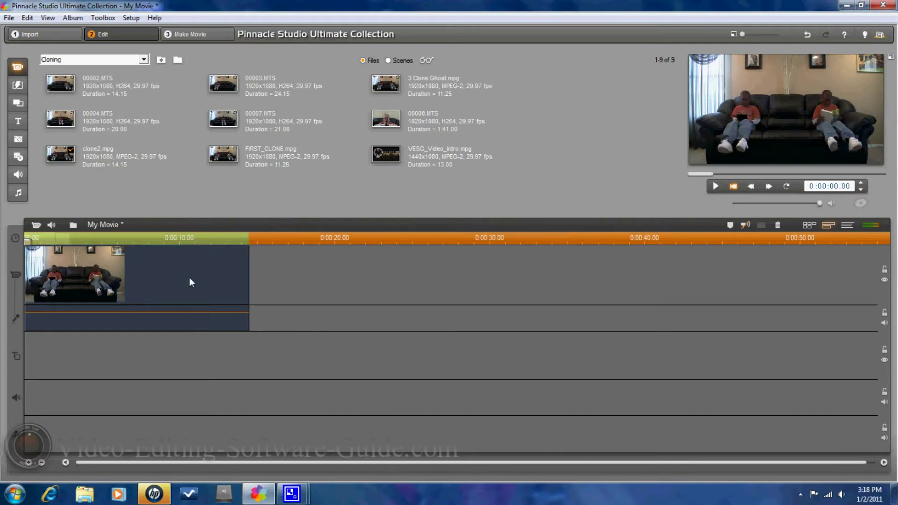
{"action": "left_click", "coordinate": [227, 119]}
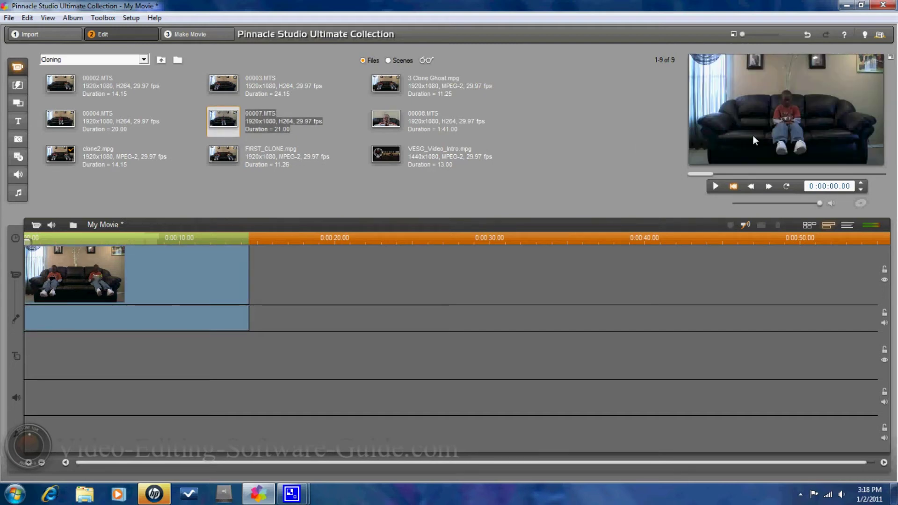
{"action": "left_click", "coordinate": [63, 121]}
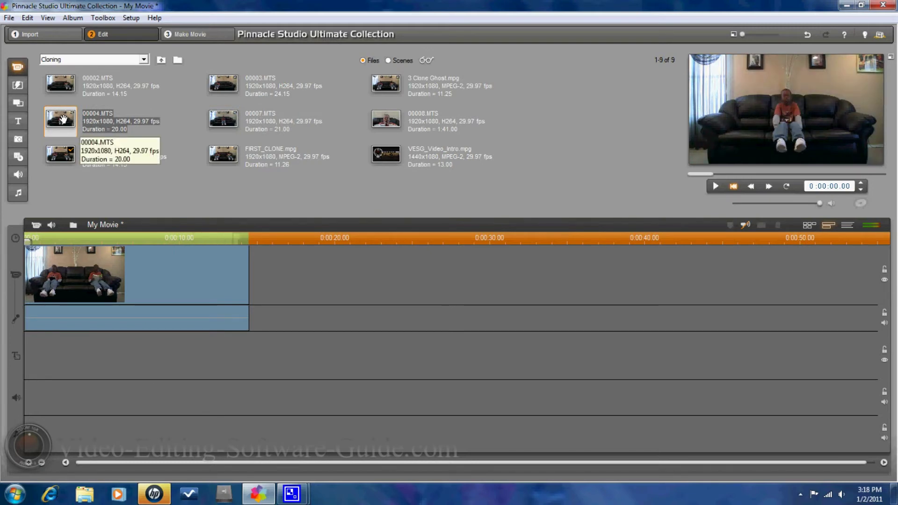
{"action": "left_click_drag", "start_coordinate": [64, 119], "coordinate": [28, 355]}
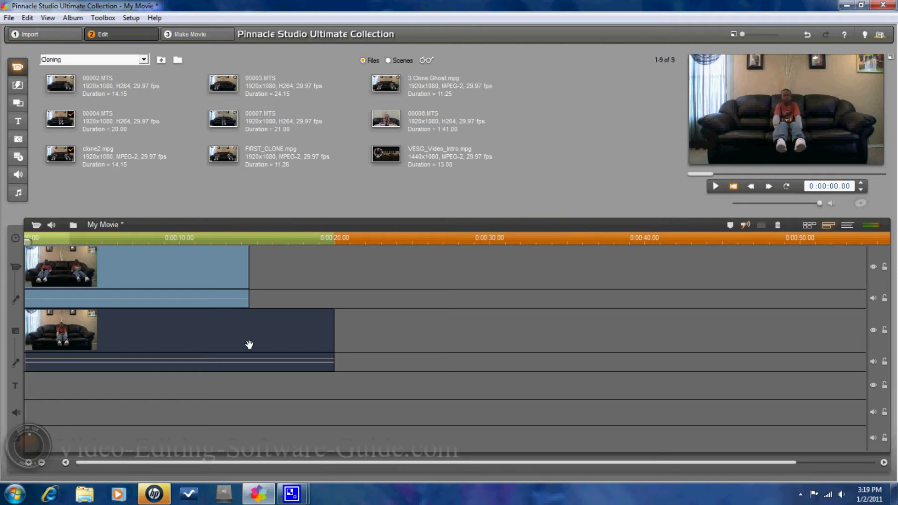
{"action": "double_click", "coordinate": [152, 344]}
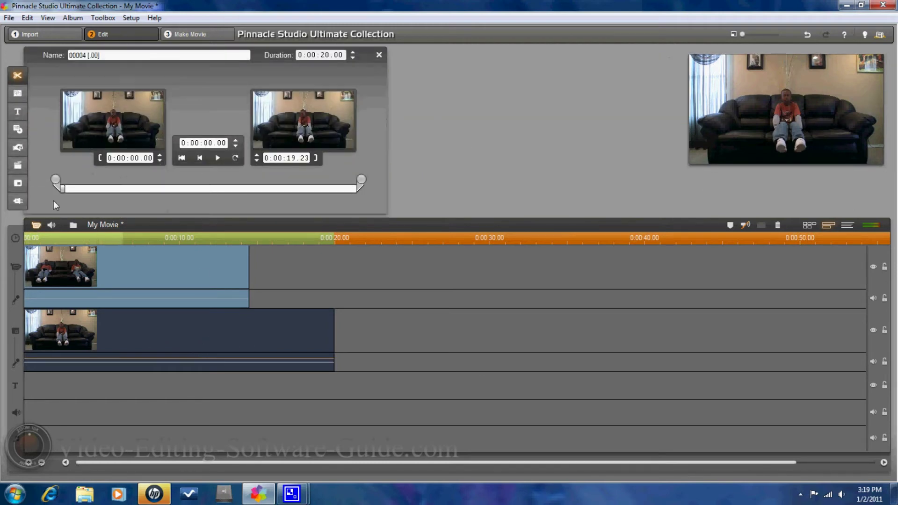
Step: Apply the Full Screen picture-in-picture preset to 00004.MTS and narrow it slightly from the left
{"action": "left_click", "coordinate": [18, 184]}
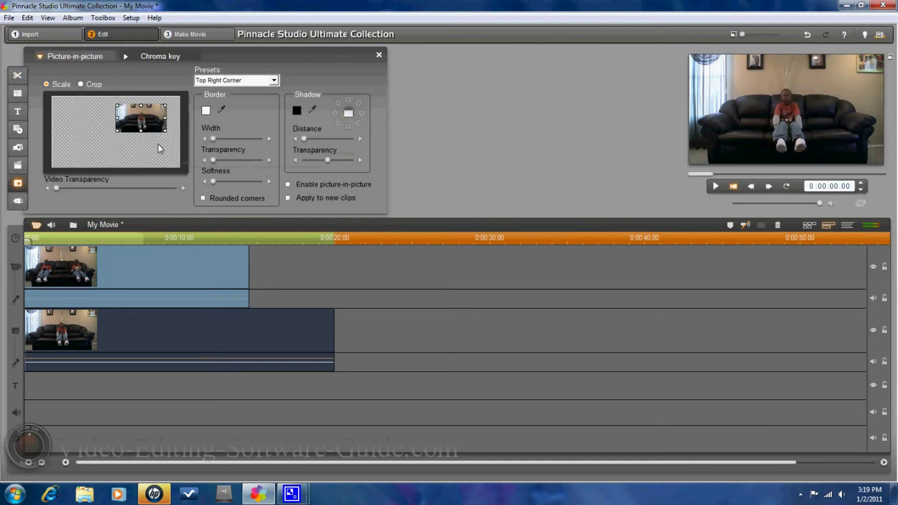
{"action": "left_click", "coordinate": [277, 80]}
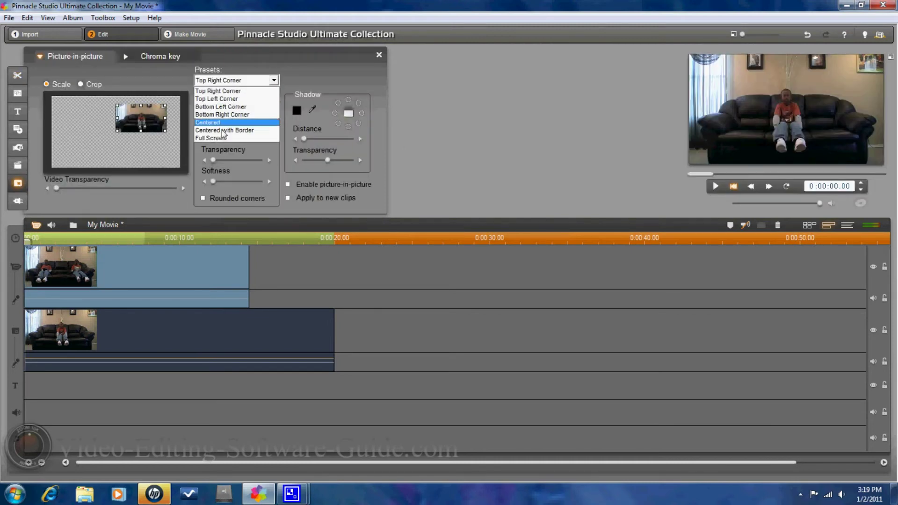
{"action": "left_click", "coordinate": [236, 137]}
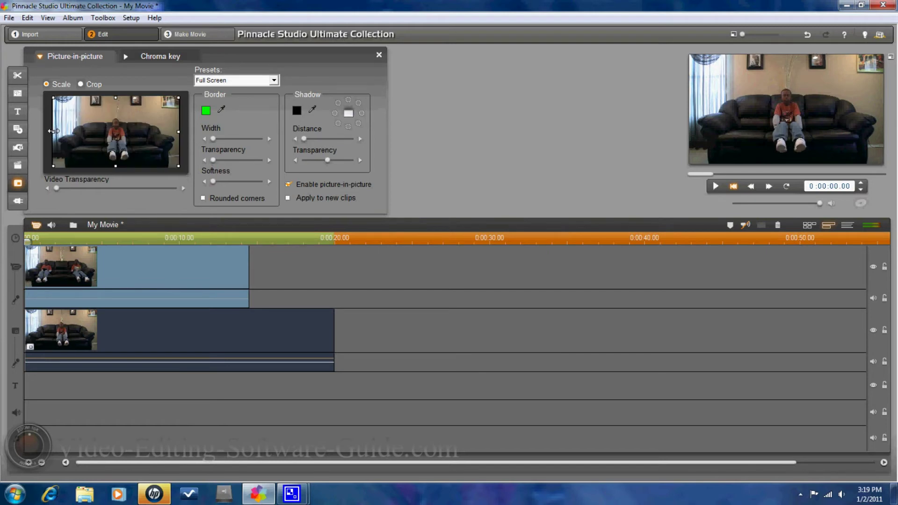
{"action": "mouse_move", "coordinate": [54, 134]}
{"action": "left_mouse_down"}
{"action": "mouse_move", "coordinate": [64, 133]}
{"action": "mouse_move", "coordinate": [52, 139]}
{"action": "left_mouse_up"}
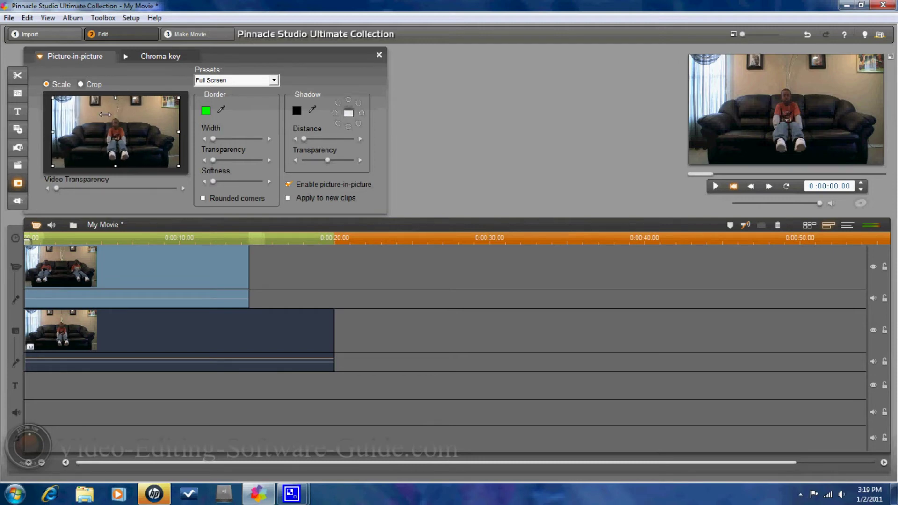
Step: Crop the 00004.MTS overlay's left and right sides to a narrow strip around the middle person
{"action": "left_click", "coordinate": [81, 84]}
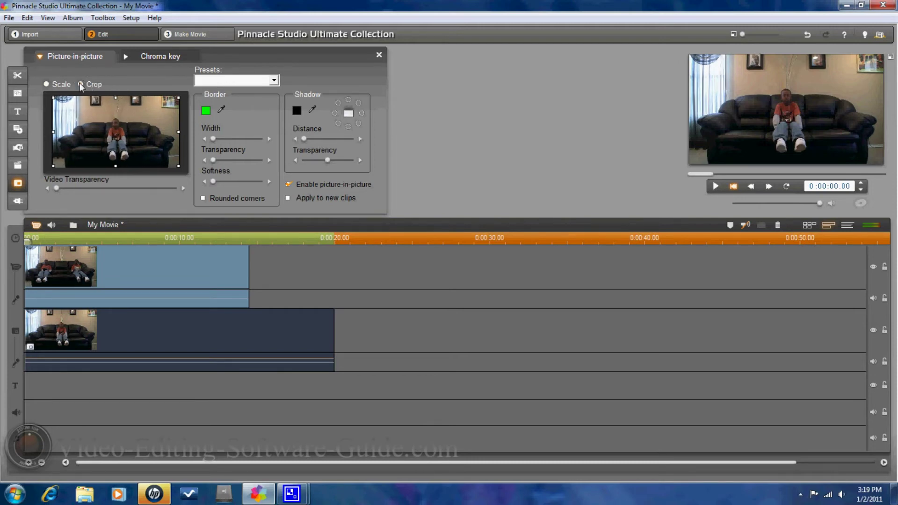
{"action": "left_click_drag", "start_coordinate": [52, 131], "coordinate": [104, 145]}
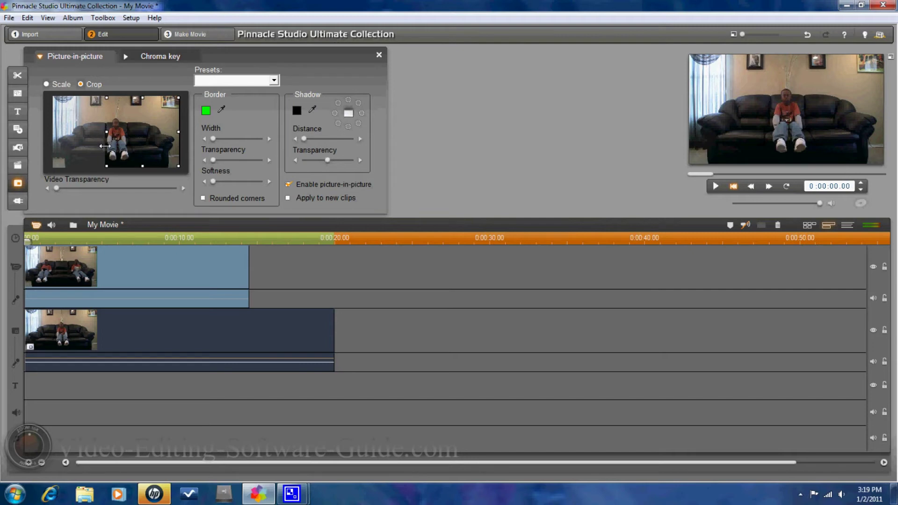
{"action": "left_click_drag", "start_coordinate": [179, 133], "coordinate": [130, 163]}
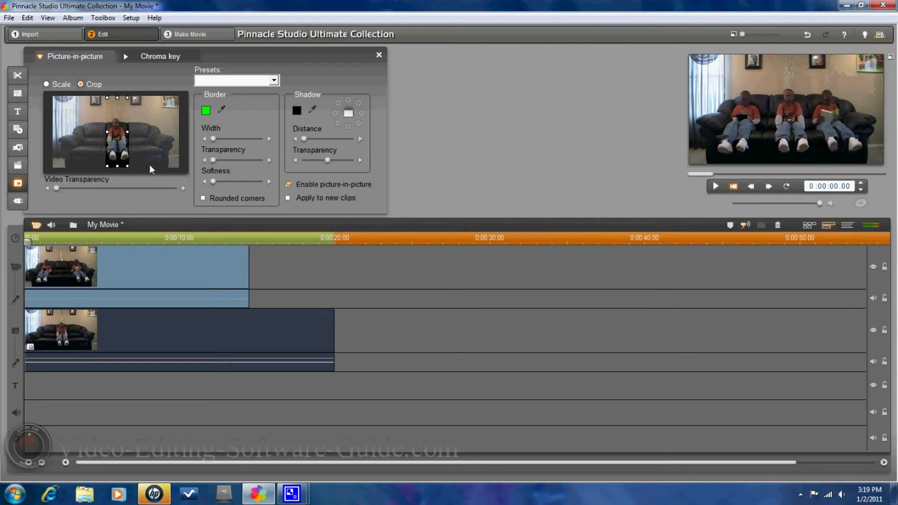
{"action": "left_click", "coordinate": [47, 84]}
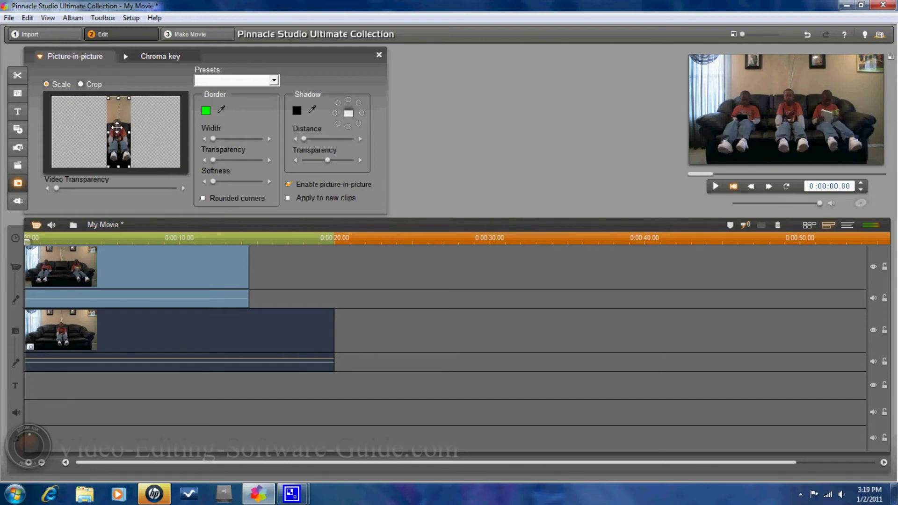
Step: Drag the cropped middle clone a few pixels left in the preview
{"action": "left_click_drag", "start_coordinate": [117, 127], "coordinate": [115, 127]}
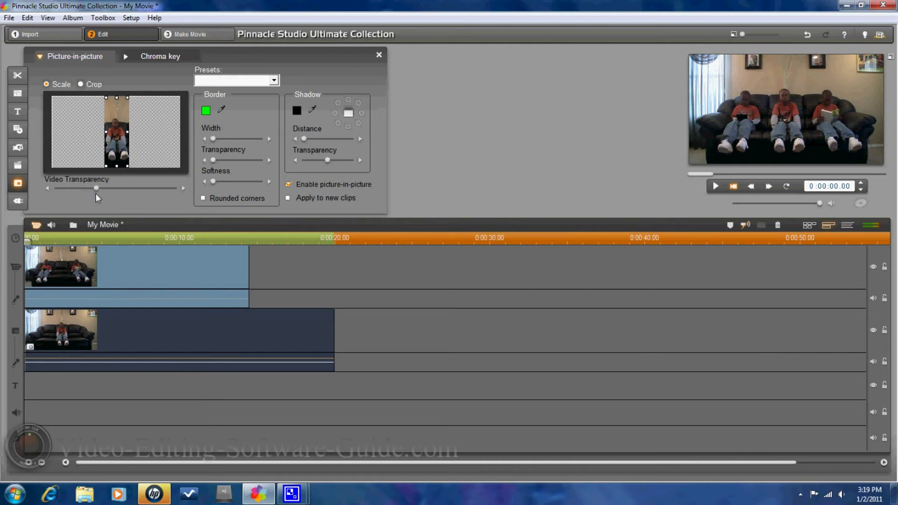
Step: Raise the overlay's video transparency until the middle clone looks like a translucent ghost
{"action": "left_click_drag", "start_coordinate": [79, 196], "coordinate": [94, 193]}
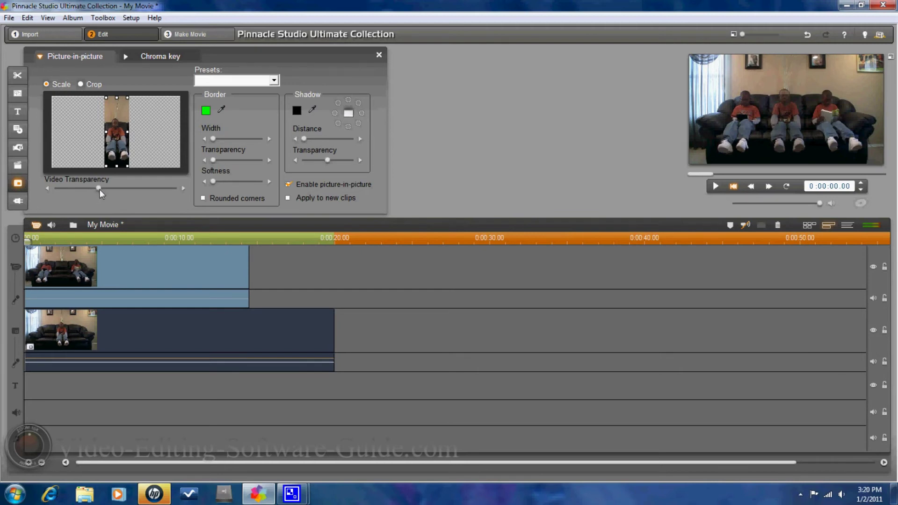
{"action": "left_click", "coordinate": [103, 190]}
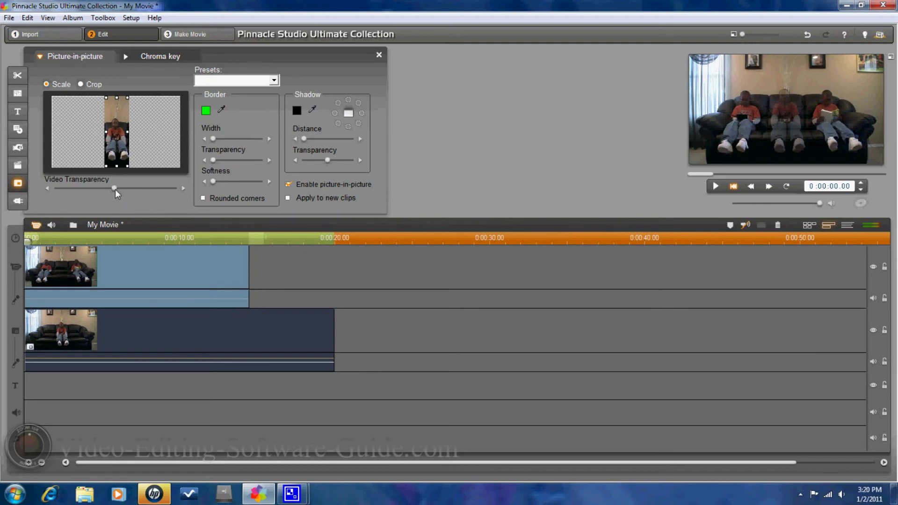
{"action": "left_click_drag", "start_coordinate": [115, 189], "coordinate": [122, 187]}
{"action": "left_click", "coordinate": [37, 225]}
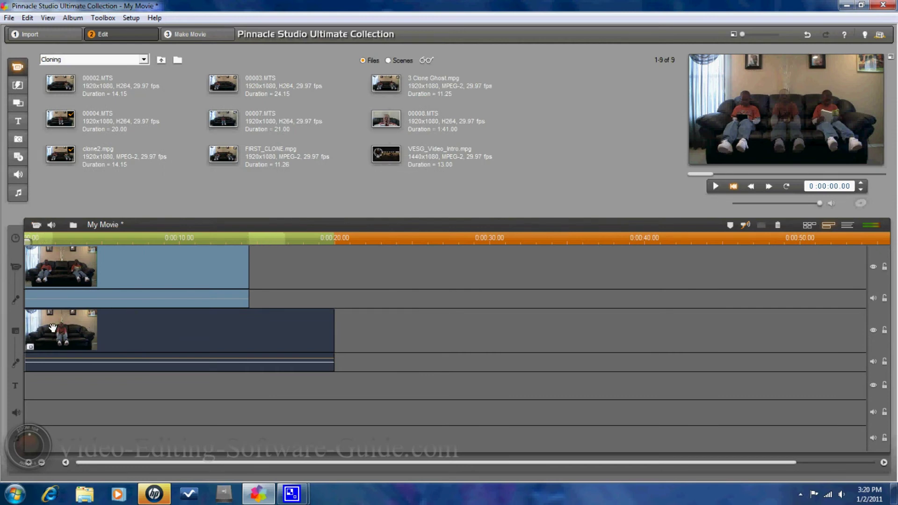
Step: Shift the ghost overlay clip slightly later and trim its end to about 11 seconds
{"action": "key", "text": "space"}
{"action": "left_click_drag", "start_coordinate": [85, 329], "coordinate": [89, 333]}
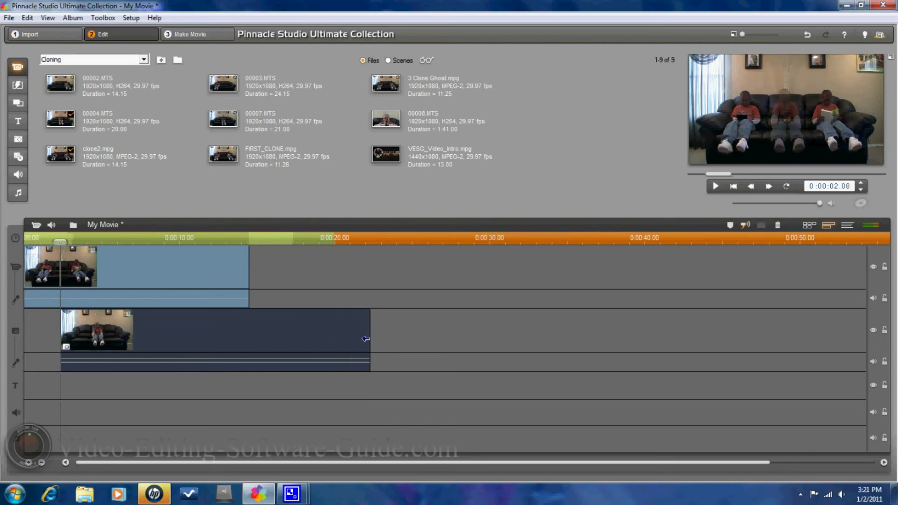
{"action": "left_click_drag", "start_coordinate": [366, 338], "coordinate": [204, 344]}
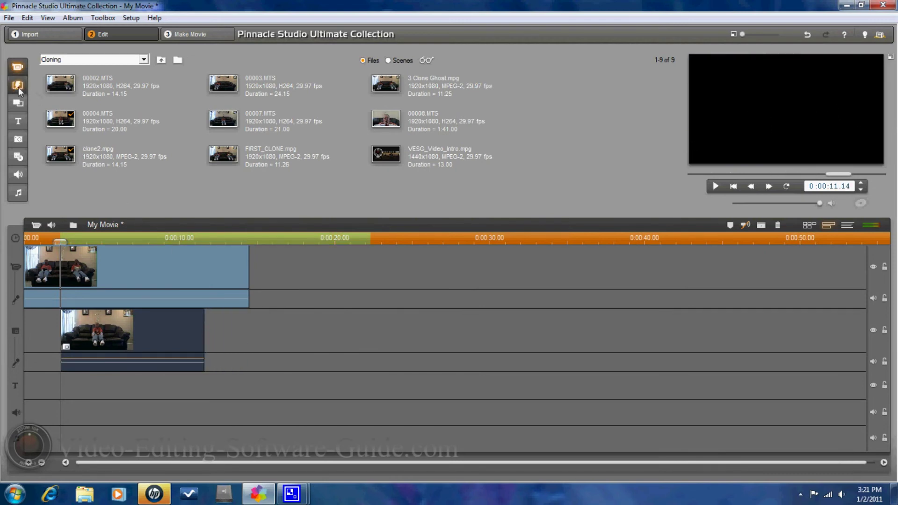
{"action": "left_click", "coordinate": [18, 85]}
Step: Place the V-shaped 2D transition on both the start and end of the ghost overlay clip
{"action": "left_click_drag", "start_coordinate": [55, 164], "coordinate": [75, 330]}
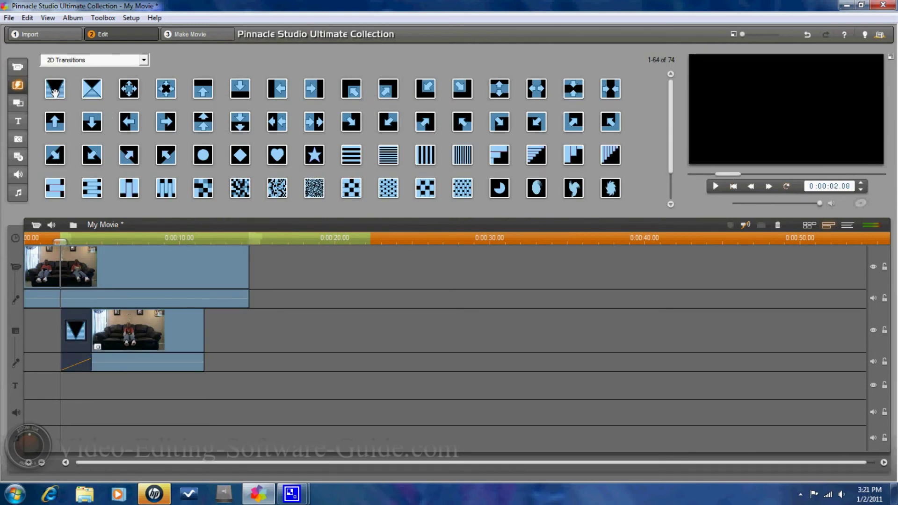
{"action": "left_click", "coordinate": [181, 331]}
{"action": "left_click_drag", "start_coordinate": [179, 333], "coordinate": [180, 333]}
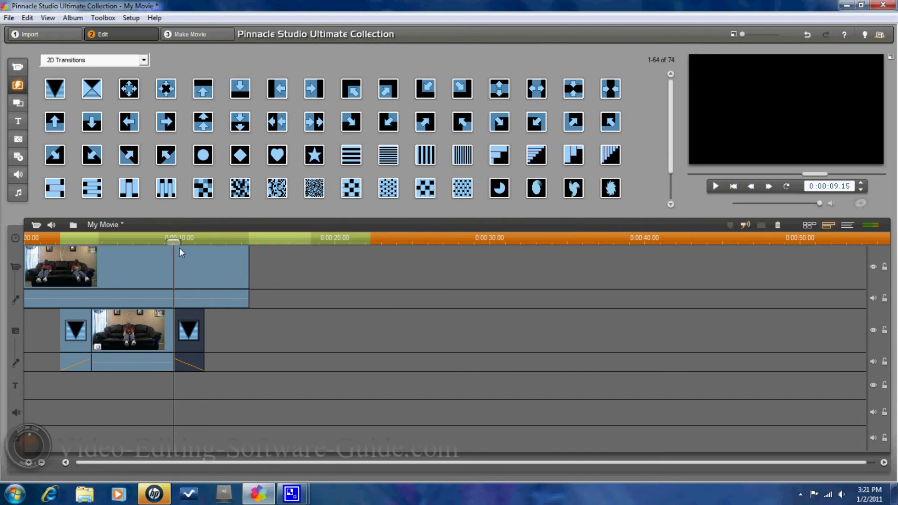
{"action": "left_click_drag", "start_coordinate": [173, 241], "coordinate": [26, 242]}
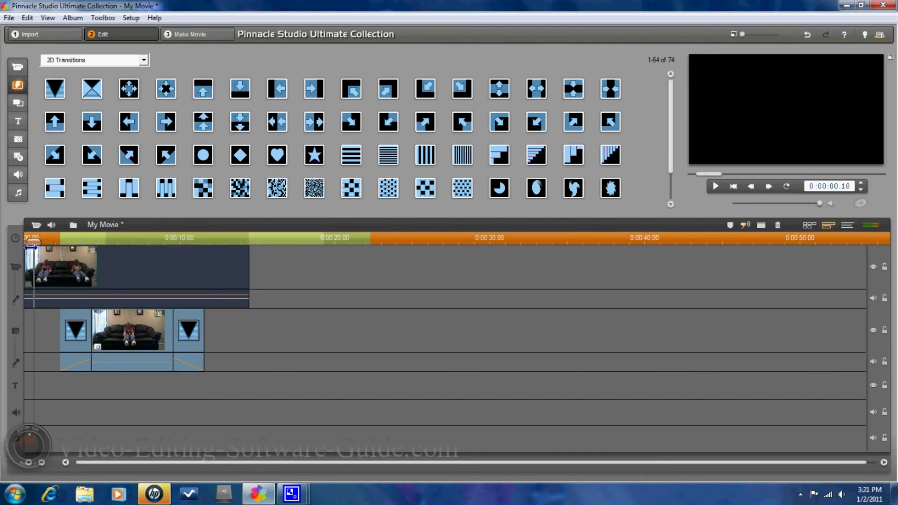